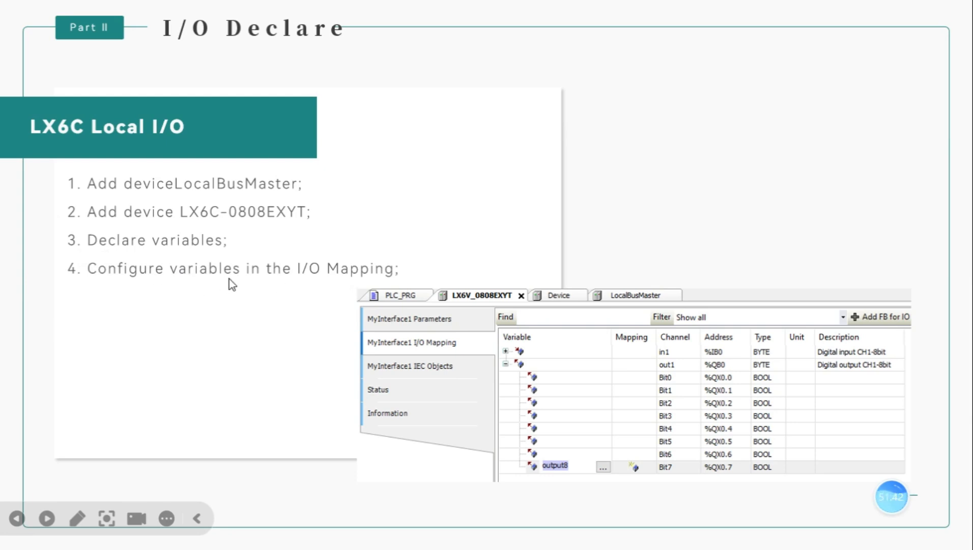
- Leave the slide show, switch to the CODESYS start page and open the recent project 6cstandard
key(Escape)
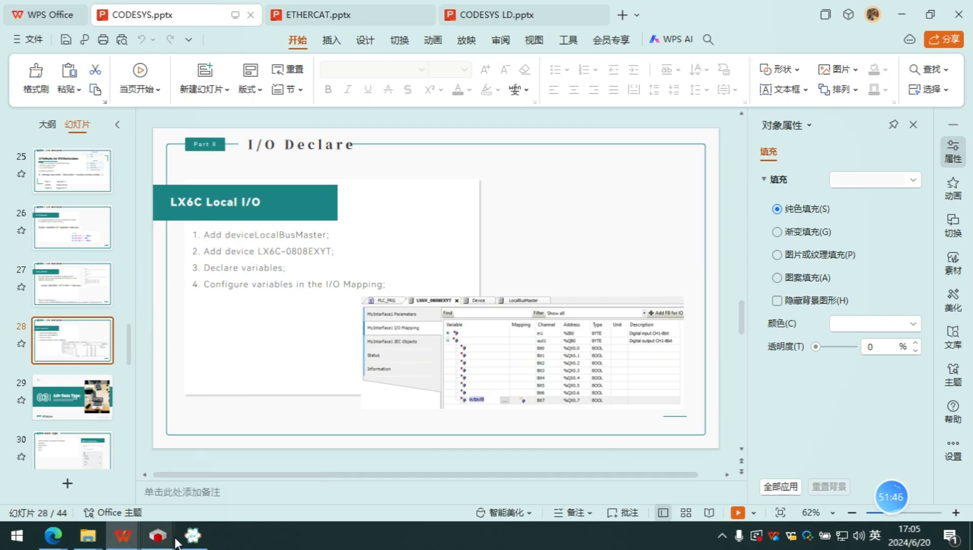
mouse_move(175, 541)
mouse_move(319, 481)
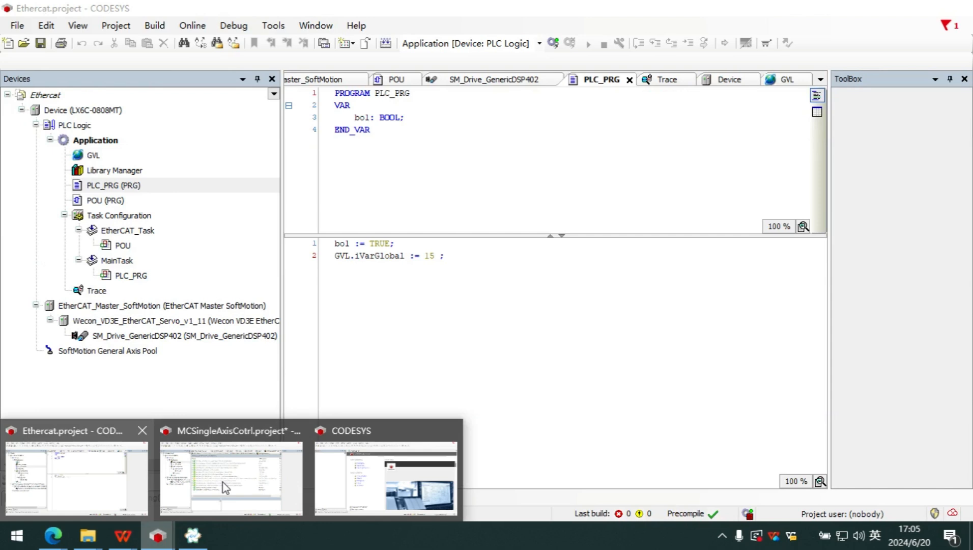
click(336, 476)
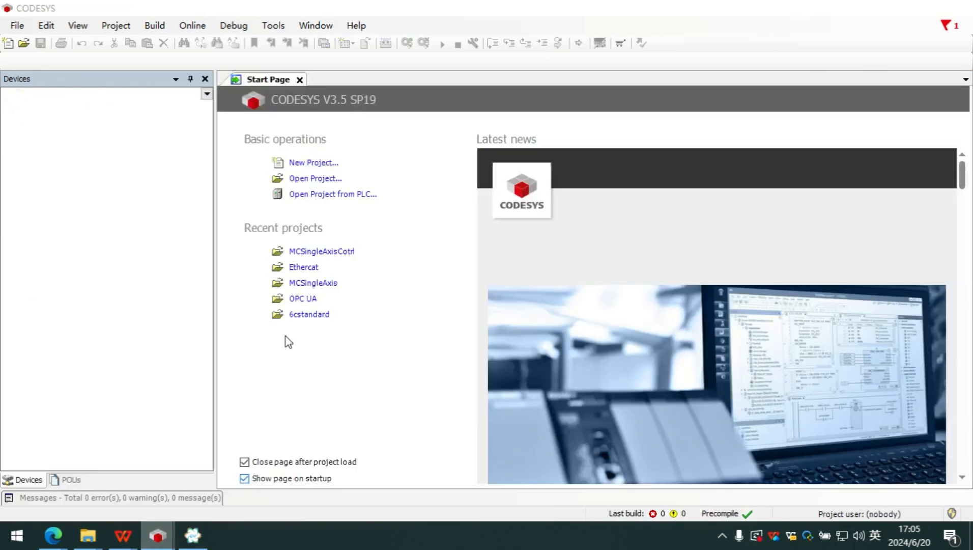
click(302, 313)
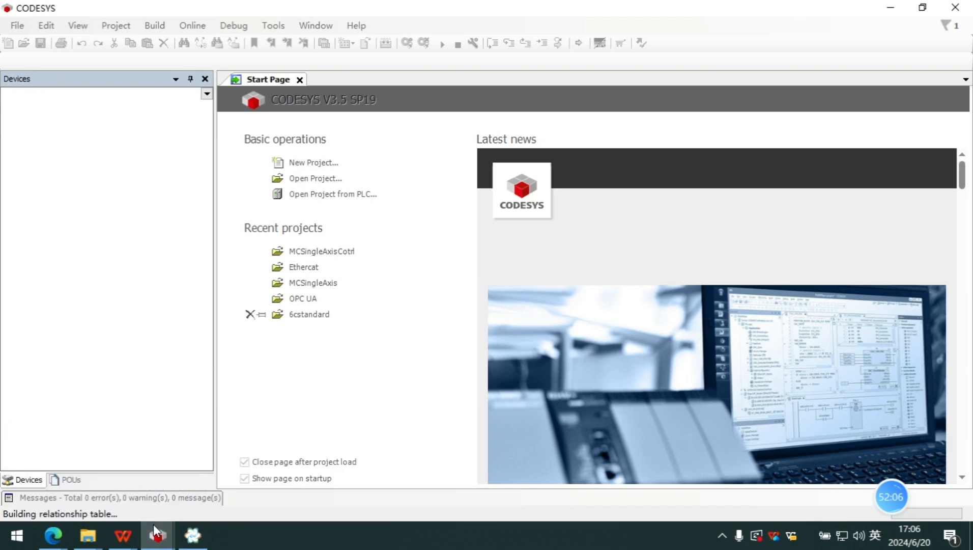
- Switch to the Zoom meeting in the browser and read through the new messages in the meeting chat
mouse_move(128, 538)
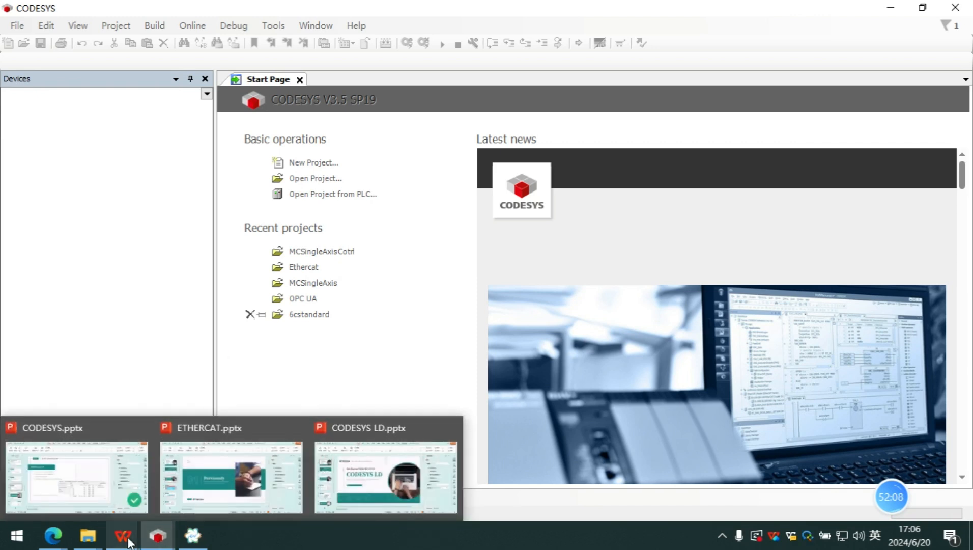
mouse_move(56, 538)
click(68, 489)
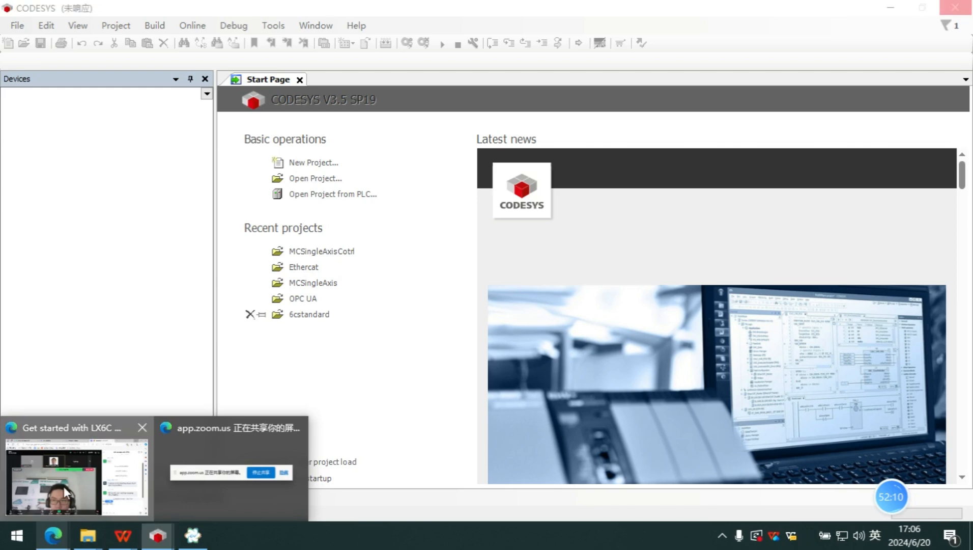
scroll(775, 388, down, 10)
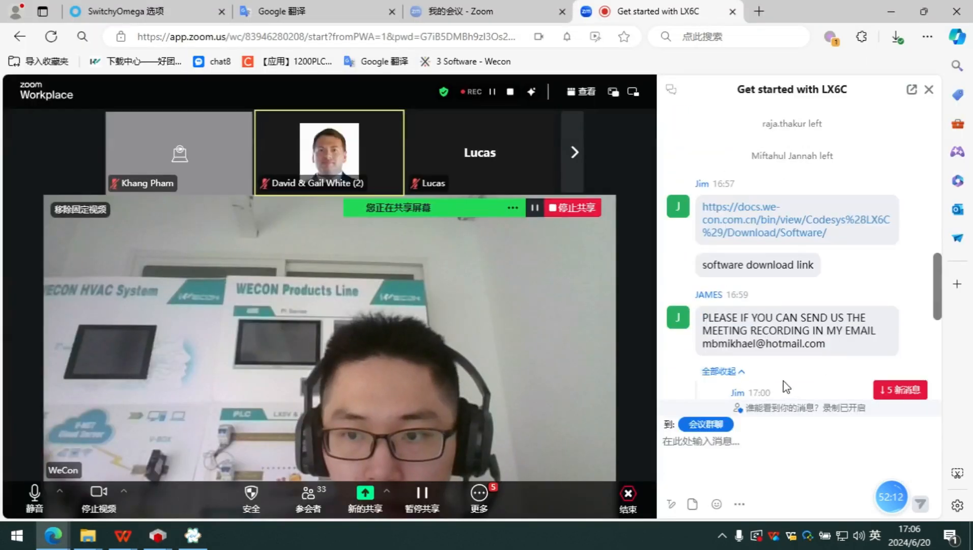
scroll(772, 384, up, 5)
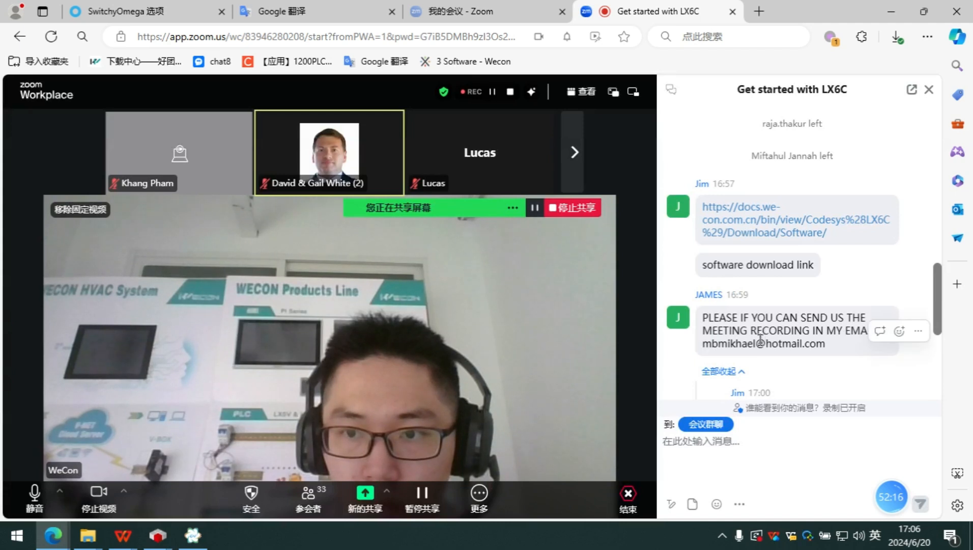
scroll(761, 341, down, 1)
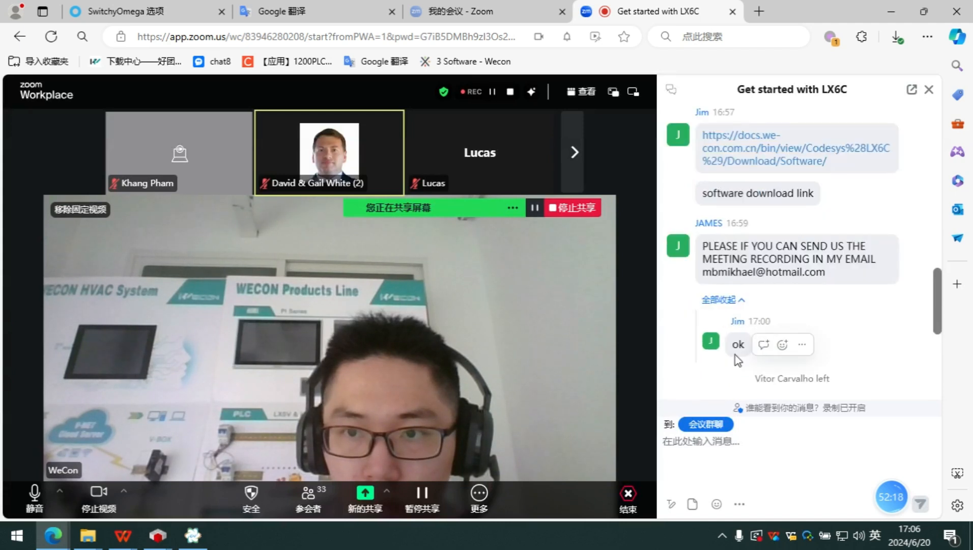
scroll(738, 351, down, 8)
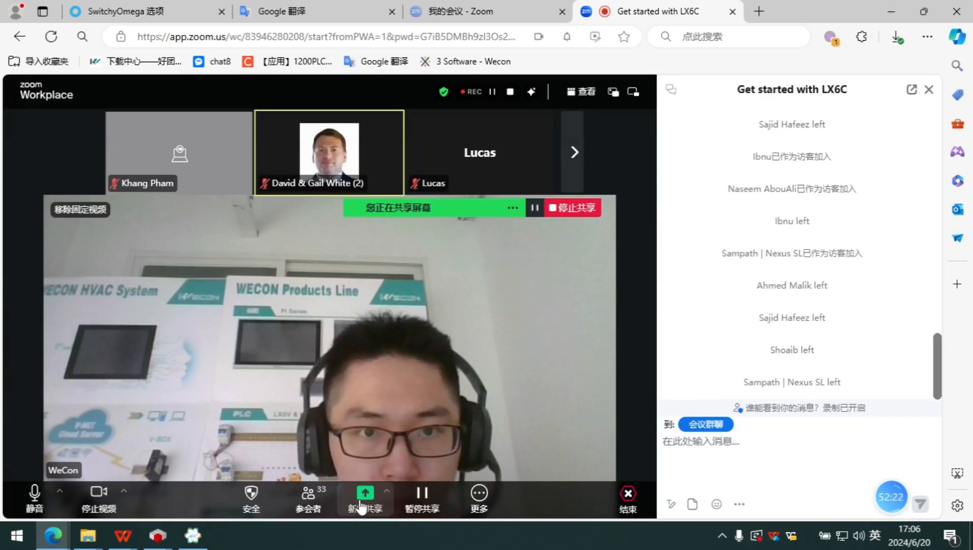
- Return to the CODESYS window with the 6cstandard project and open the PLC_PRG program under MainTask
click(158, 536)
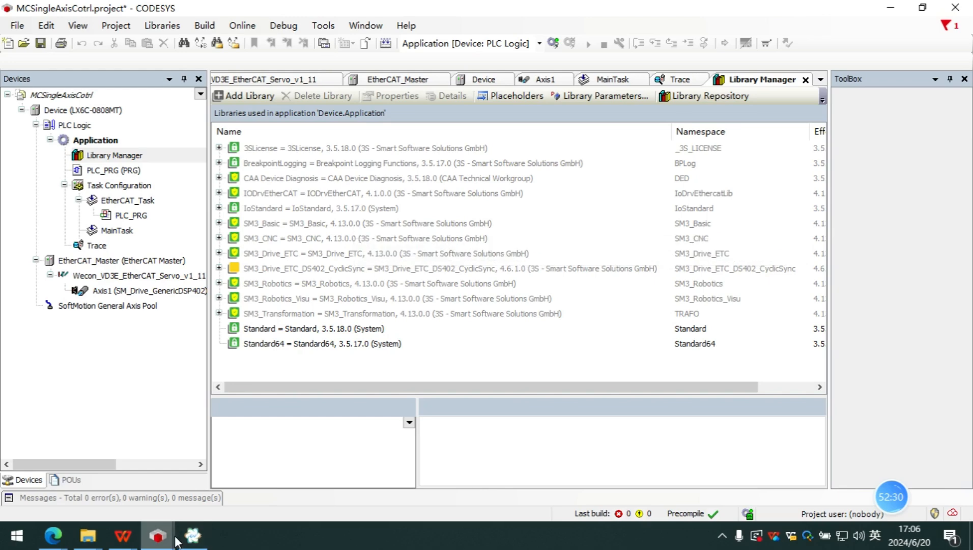
mouse_move(176, 541)
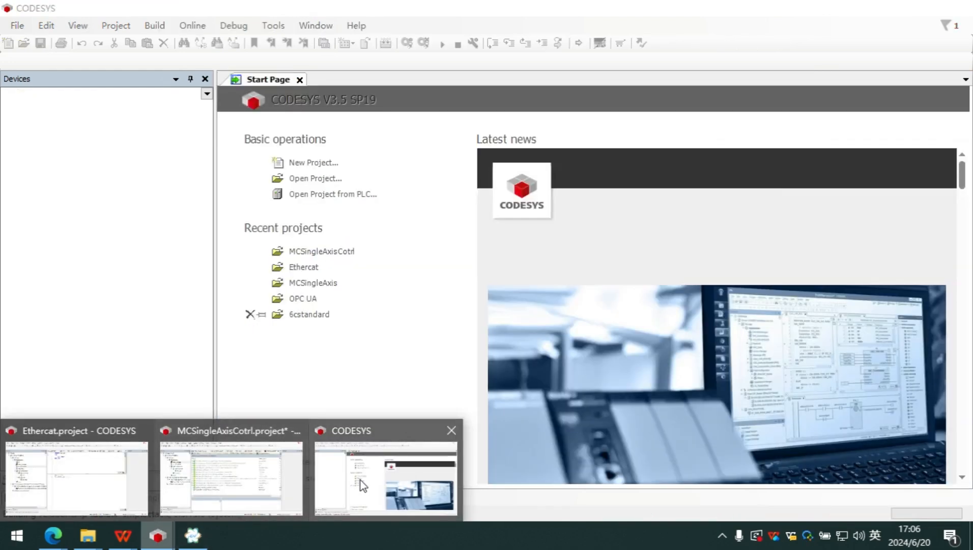
click(363, 487)
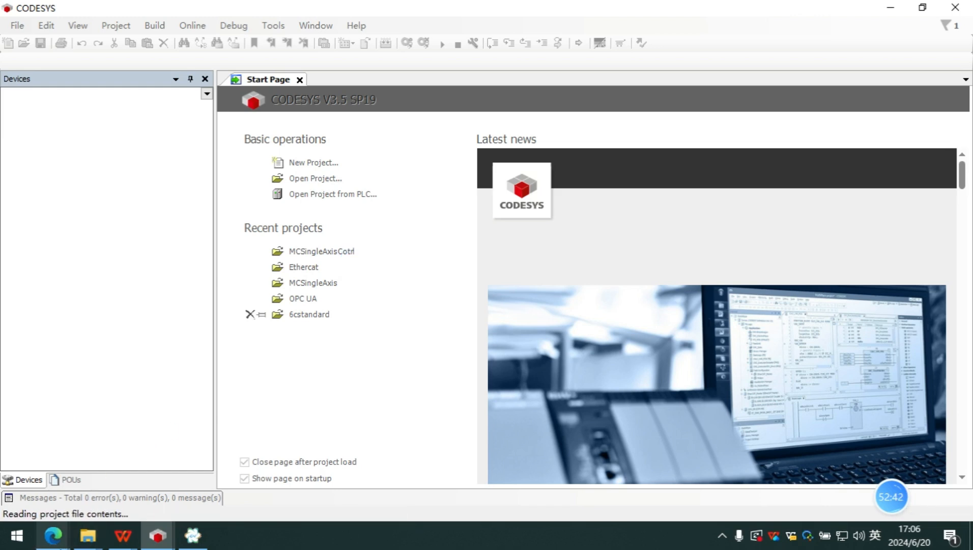
mouse_move(53, 534)
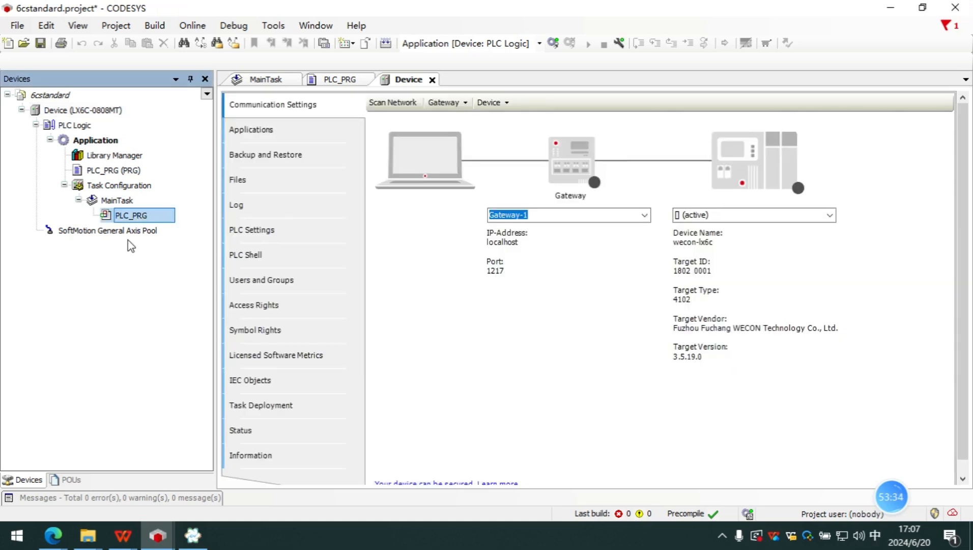
click(141, 231)
double_click(145, 216)
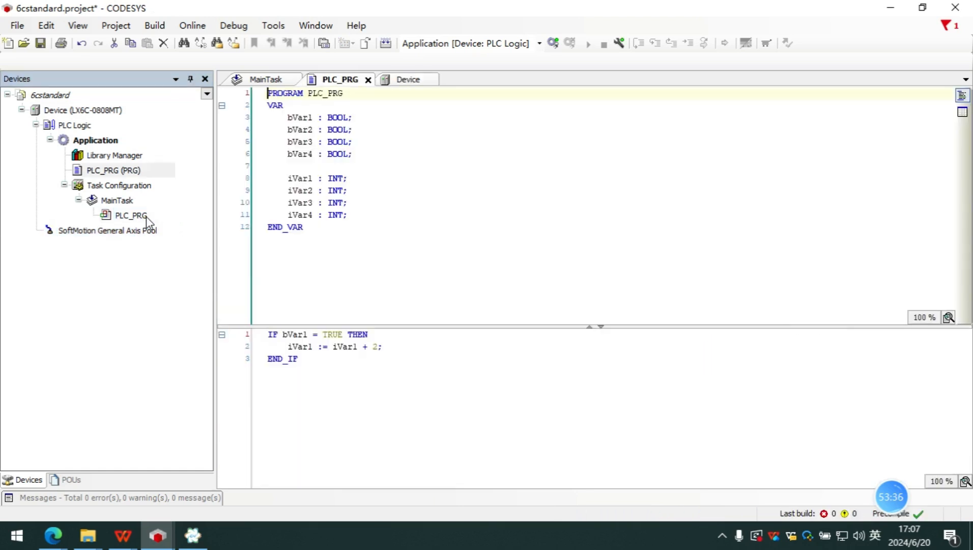
click(131, 216)
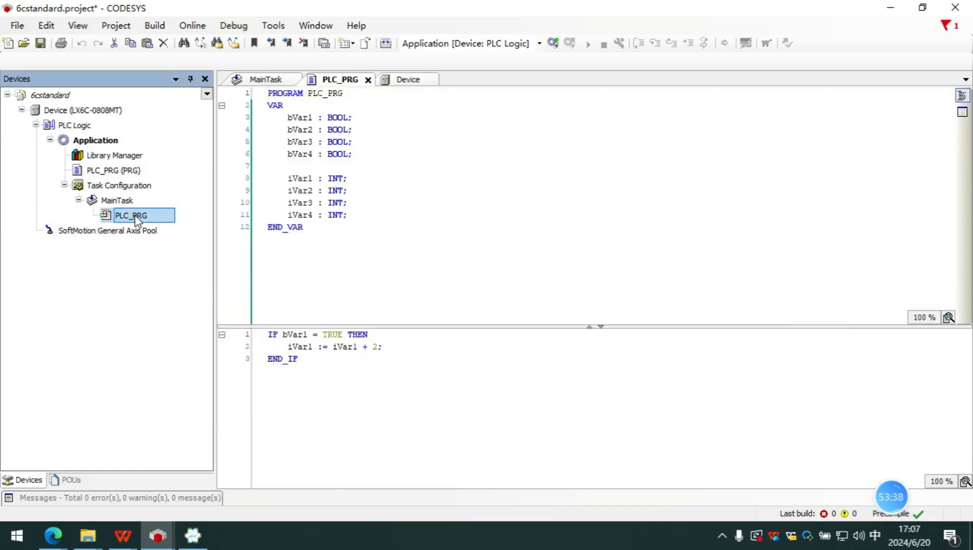
- Append the LocalBusMaster device from the Miscellaneous category to Device (LX6C-0808MT)
click(106, 126)
click(117, 112)
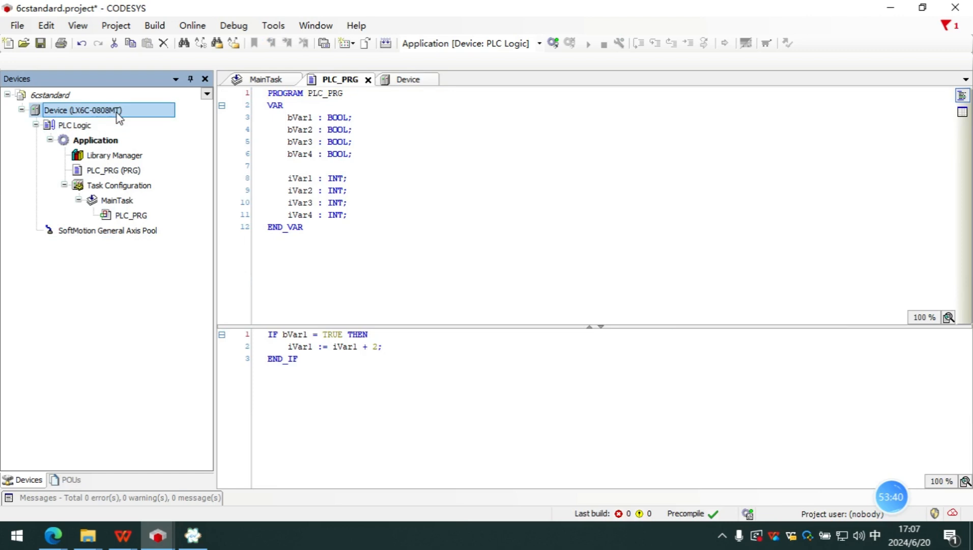
right_click(116, 113)
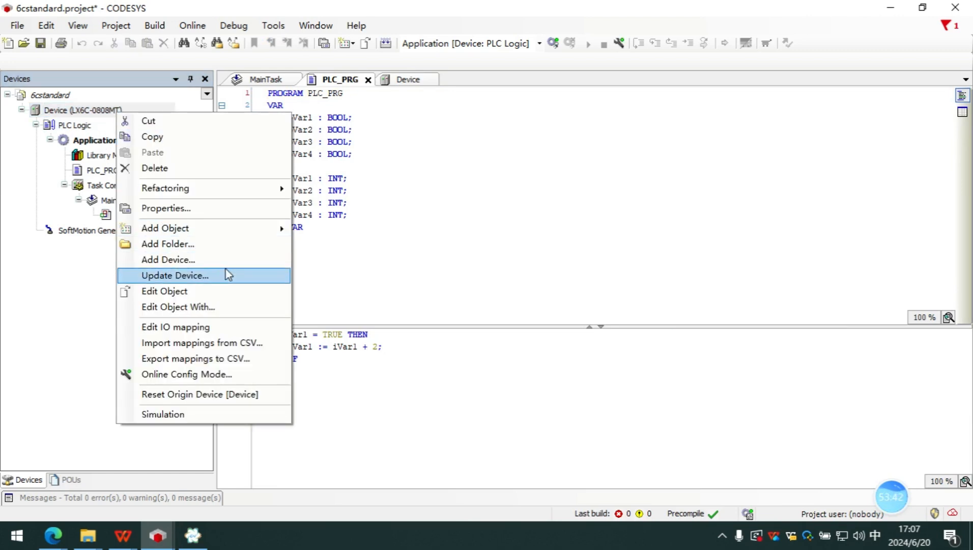
click(185, 261)
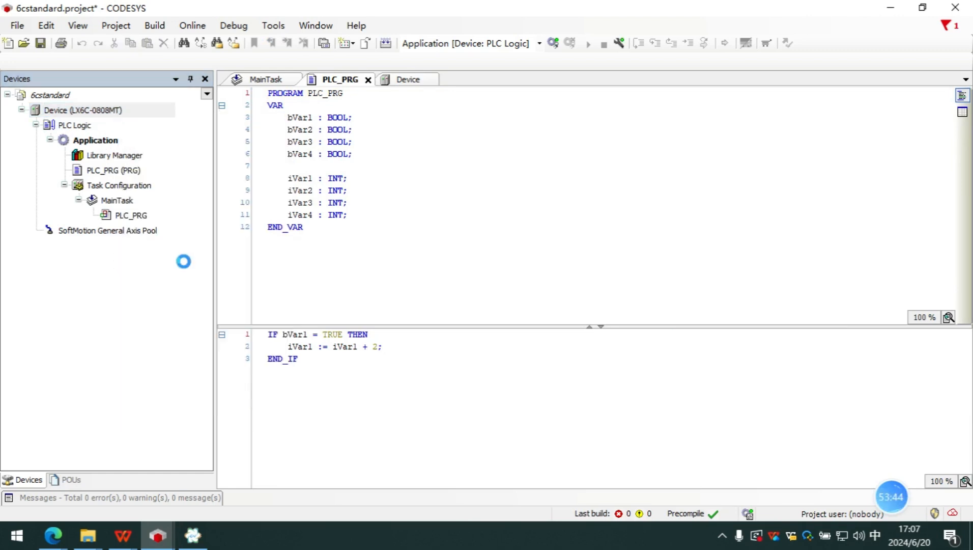
click(339, 196)
click(318, 185)
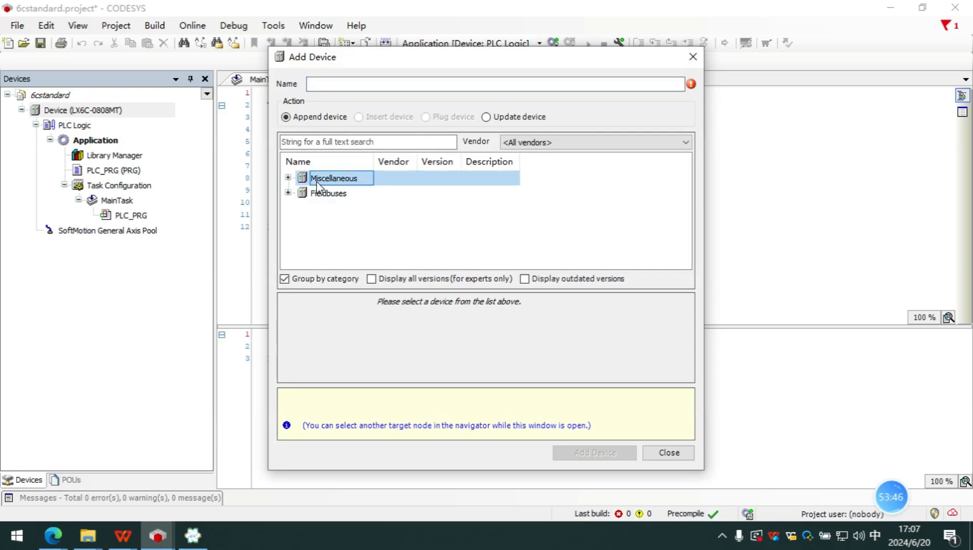
click(289, 178)
click(351, 195)
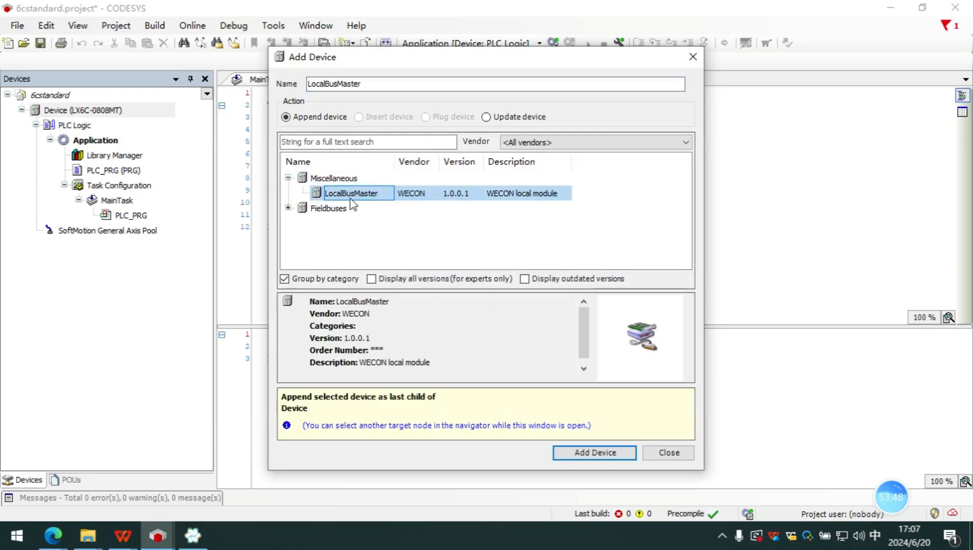
click(593, 452)
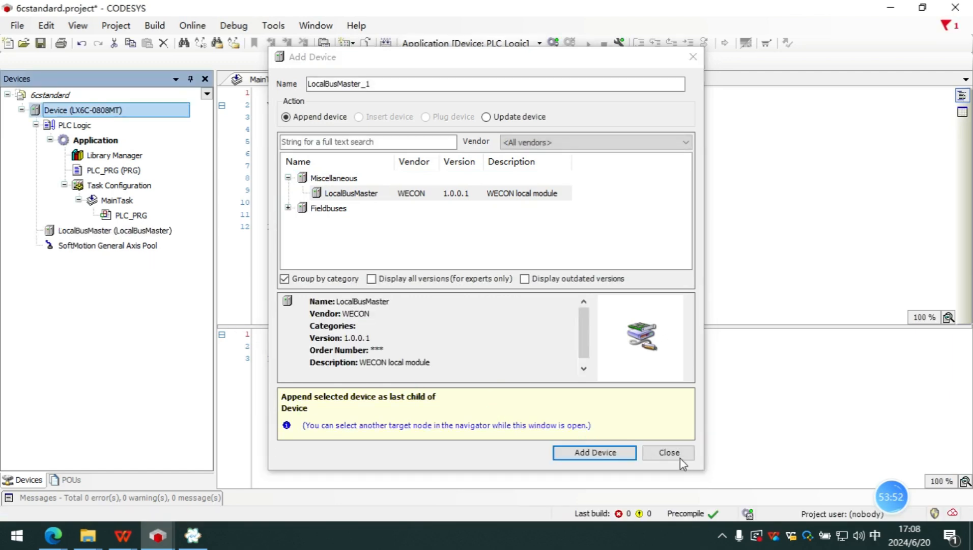
click(680, 454)
- Append the LX6C-0808EXYT 8 input 8 output module under LocalBusMaster
click(128, 230)
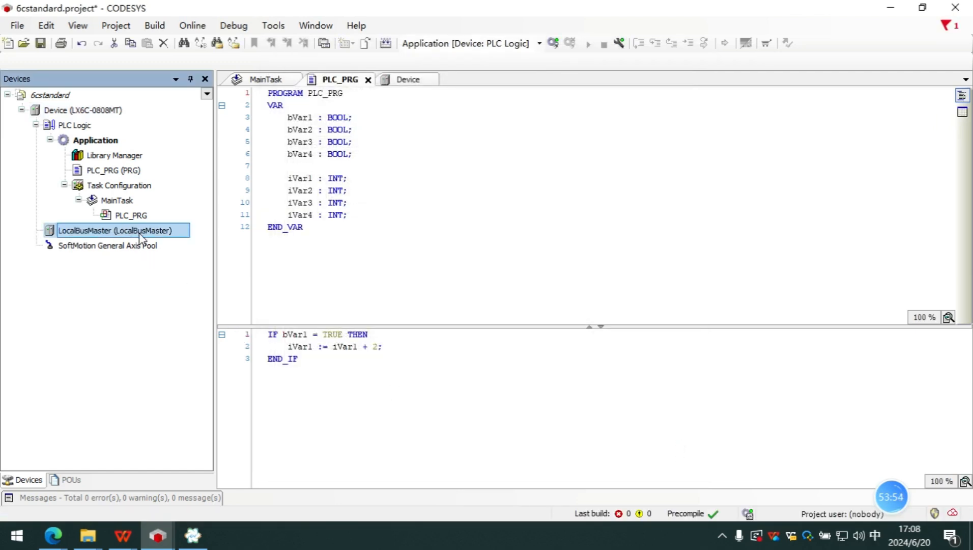
right_click(139, 233)
click(243, 365)
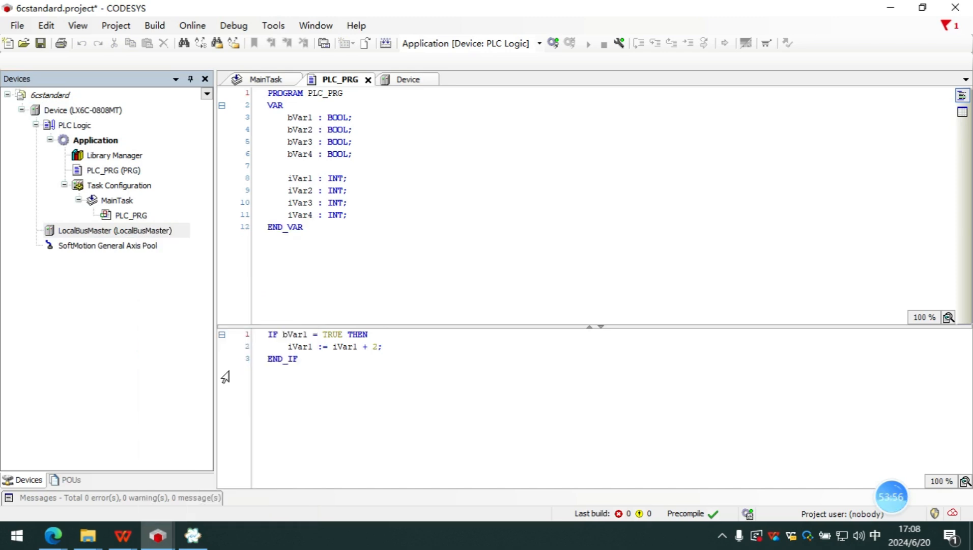
click(358, 194)
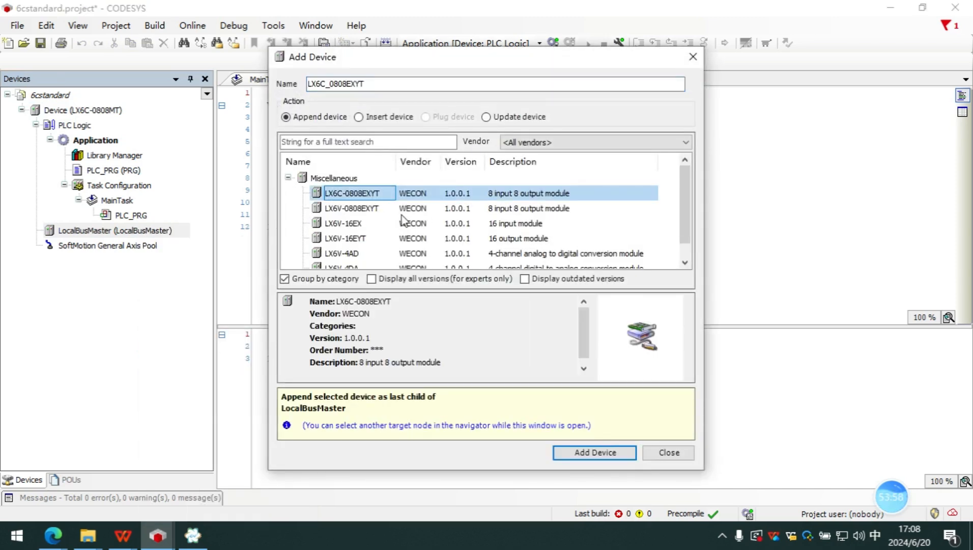
click(580, 453)
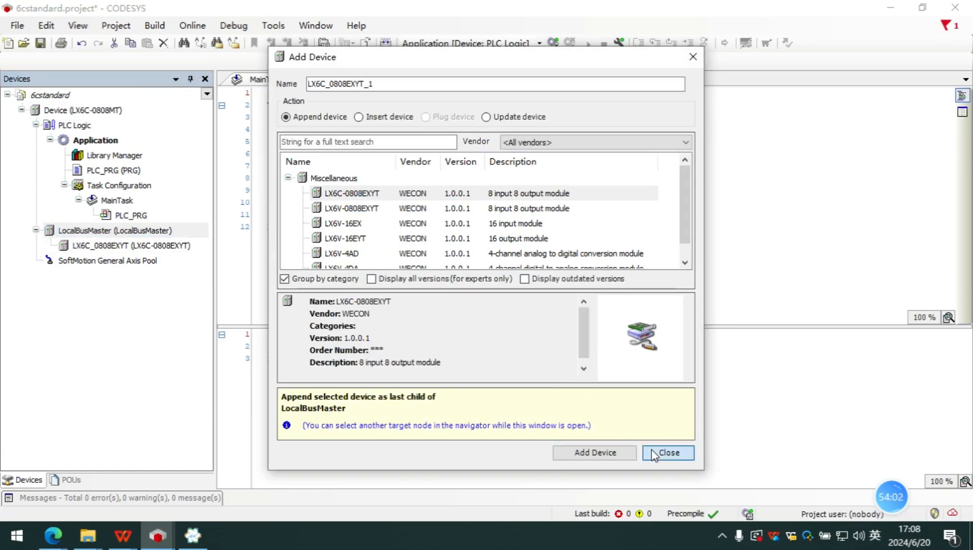
click(667, 452)
- Open the I/O mapping of the LX6C_0808EXYT module and expand the bits of output channel out1
click(163, 245)
double_click(164, 245)
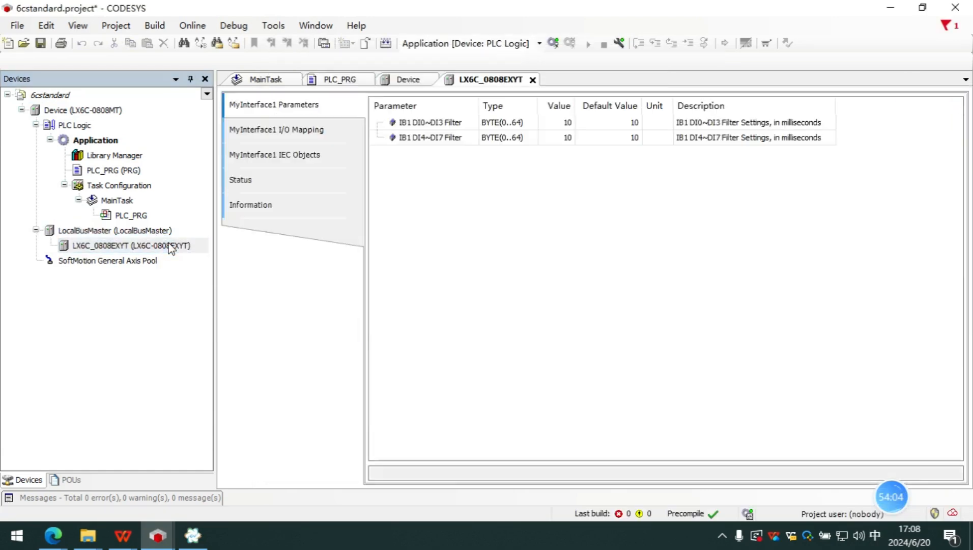
click(317, 132)
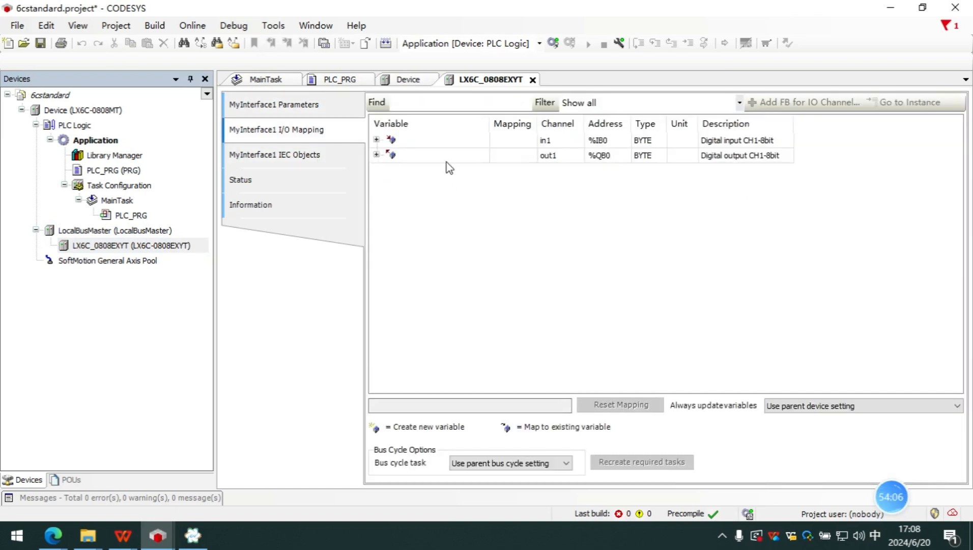
click(377, 155)
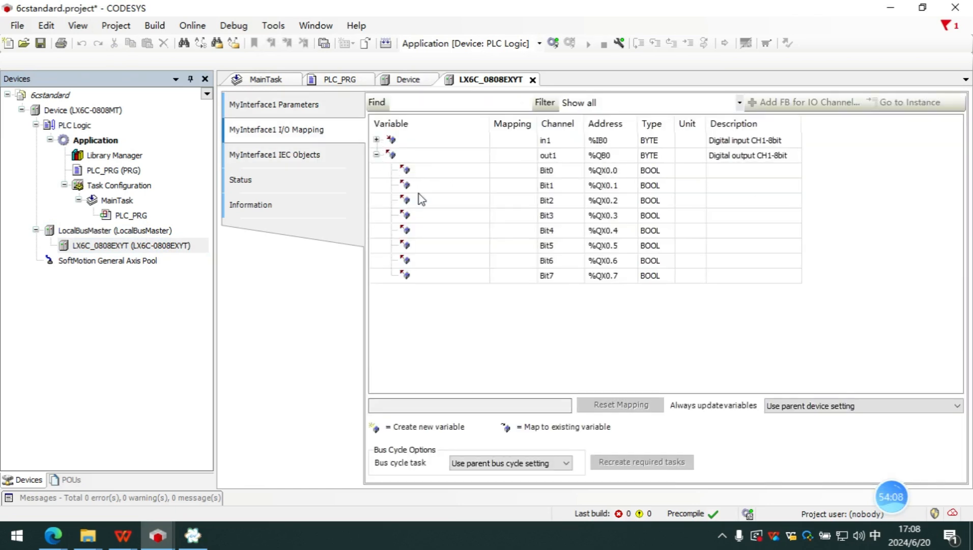
- Map Bit0 of out1 to the existing variable bVar1 of PLC_PRG and save the project
double_click(454, 172)
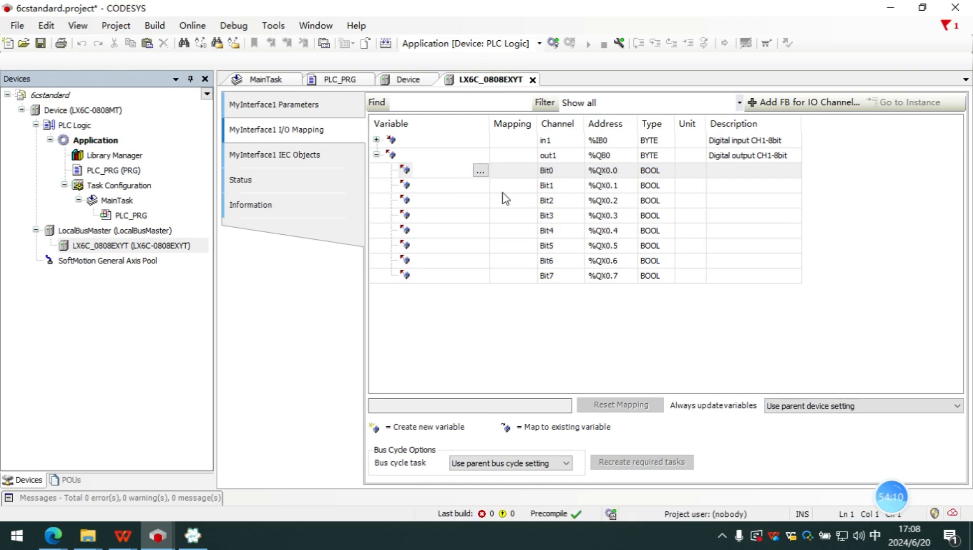
click(480, 173)
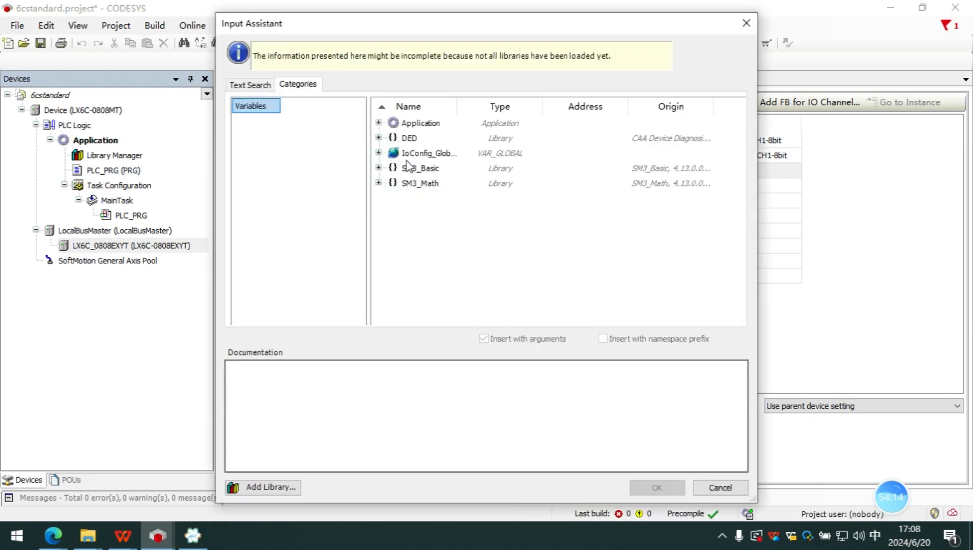
click(378, 124)
click(393, 138)
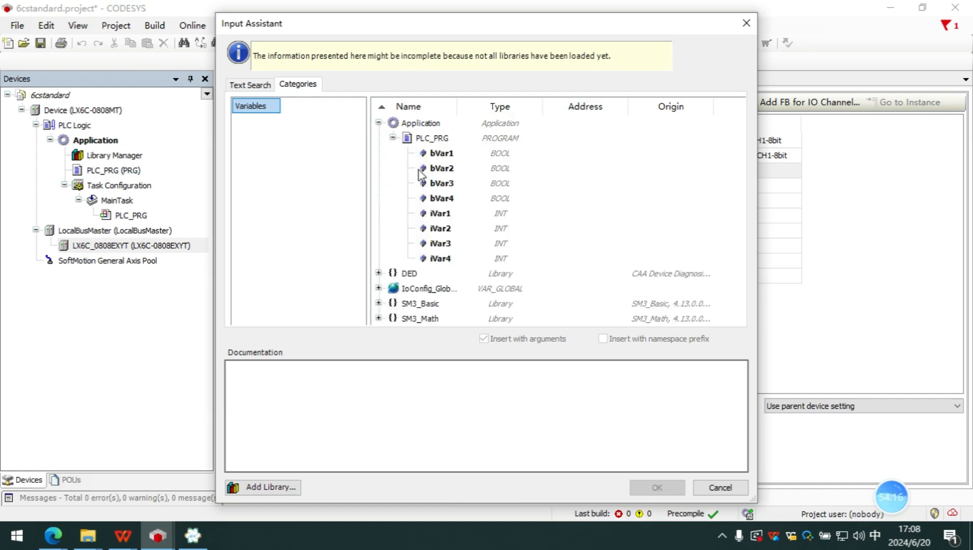
click(458, 168)
click(475, 156)
double_click(475, 156)
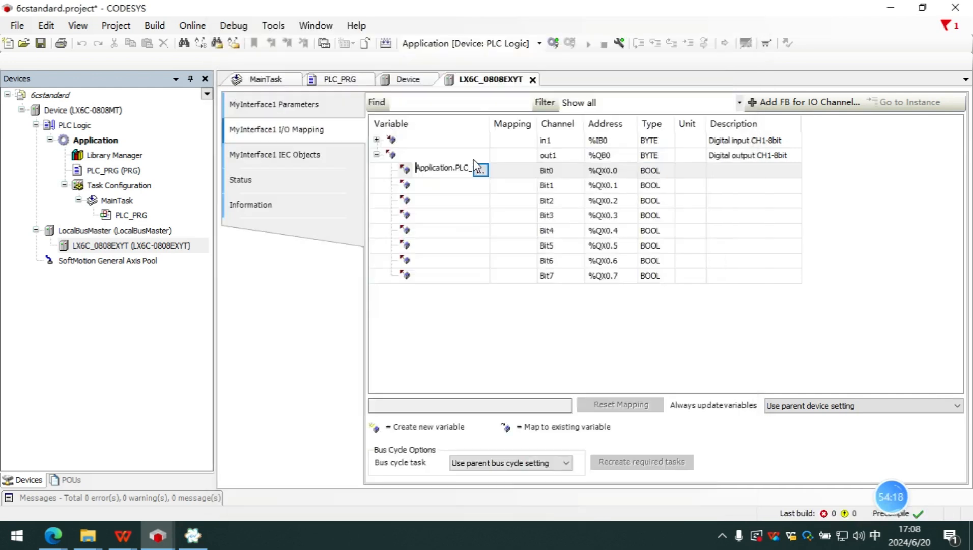
click(448, 203)
click(467, 182)
click(467, 173)
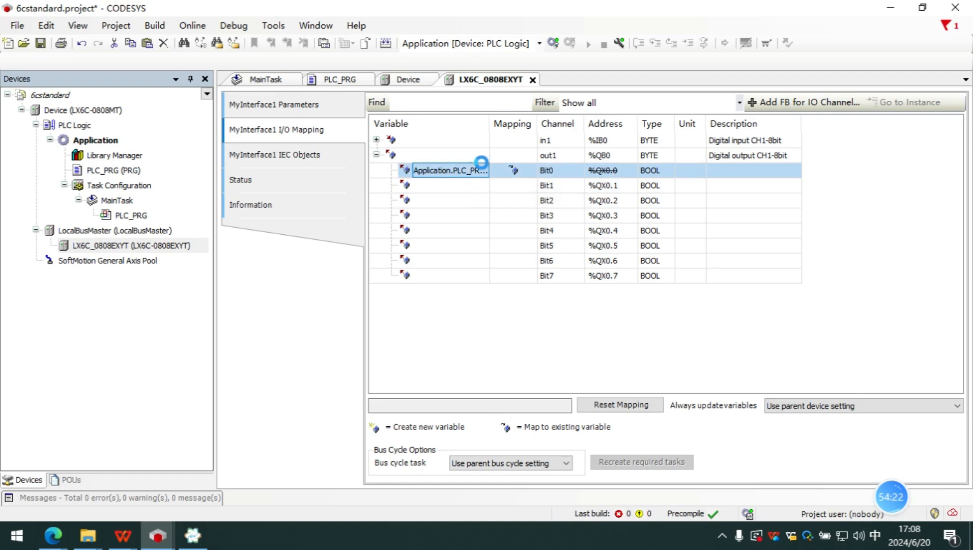
key(ctrl+s)
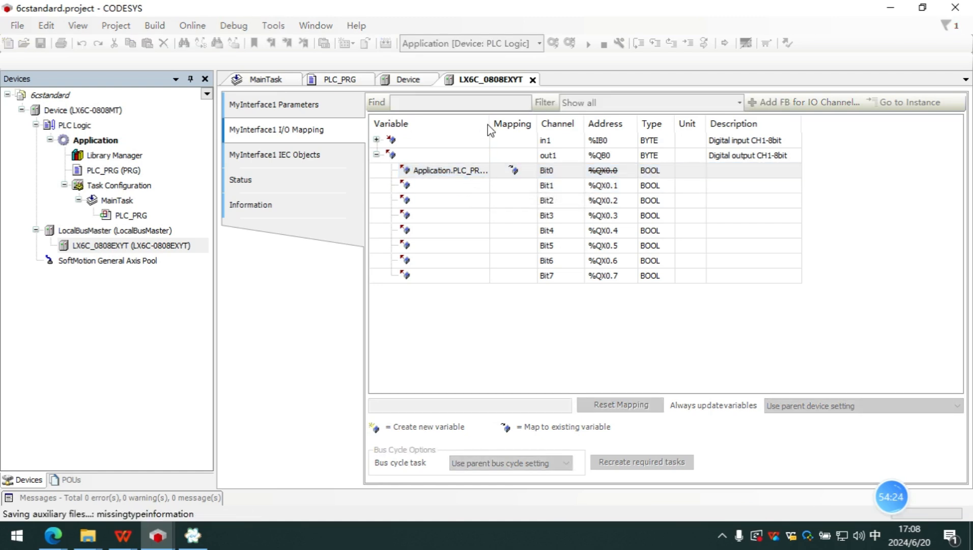
- Widen the Variable column and map Bit1 of out1 to the existing variable bVar2 of PLC_PRG, saving the project
drag(487, 121, 516, 128)
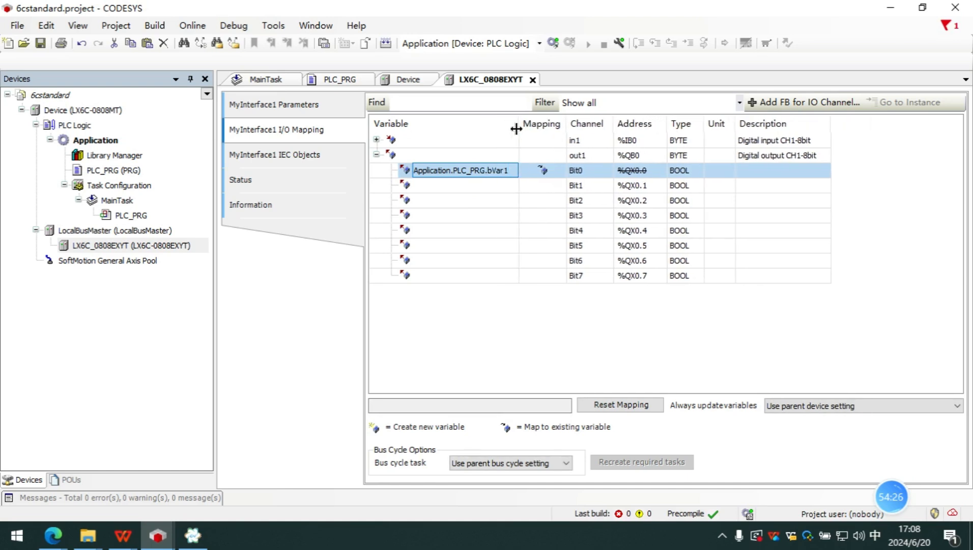
key(ctrl+s)
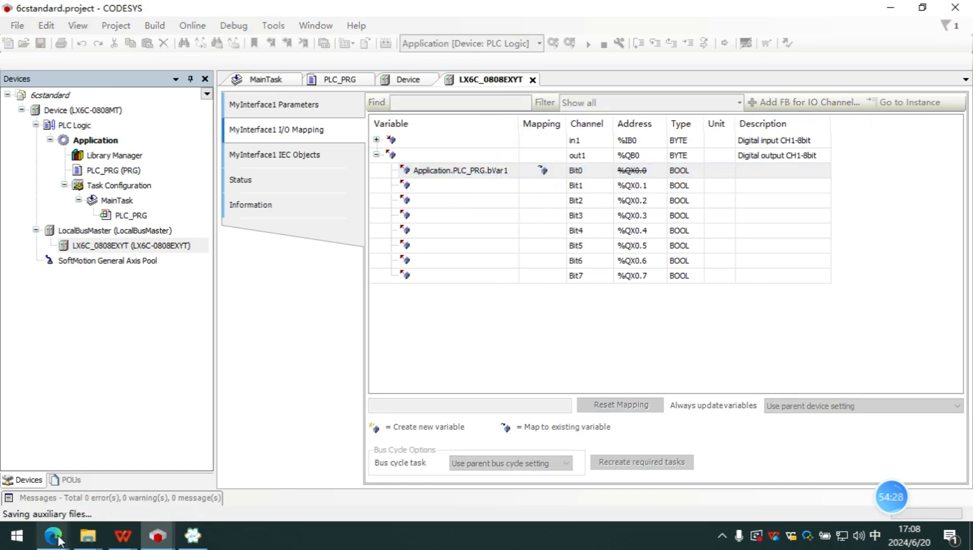
double_click(474, 184)
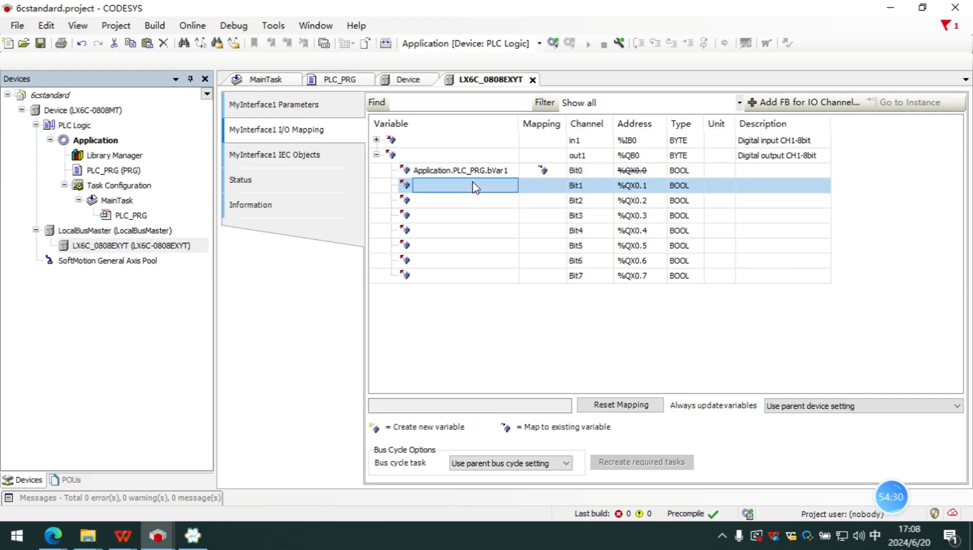
click(507, 185)
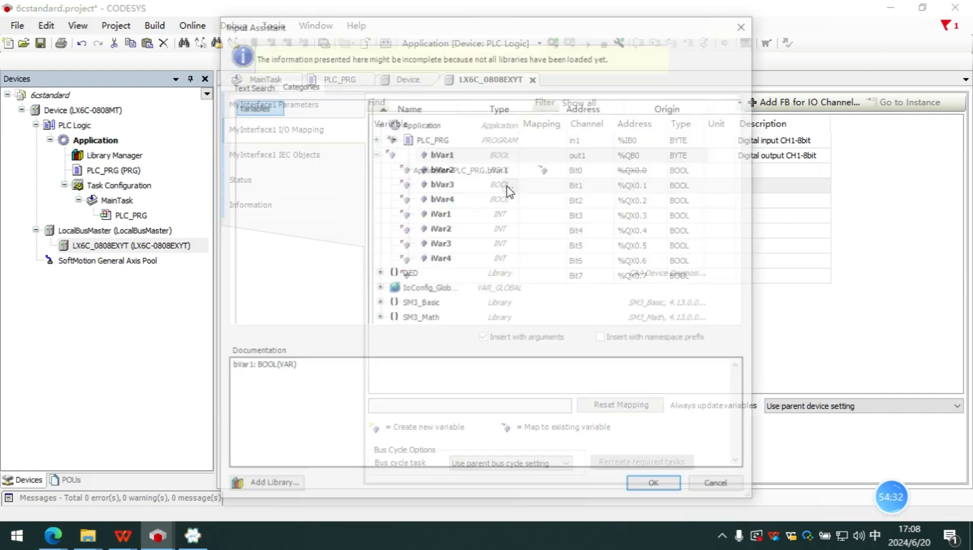
click(472, 168)
double_click(474, 168)
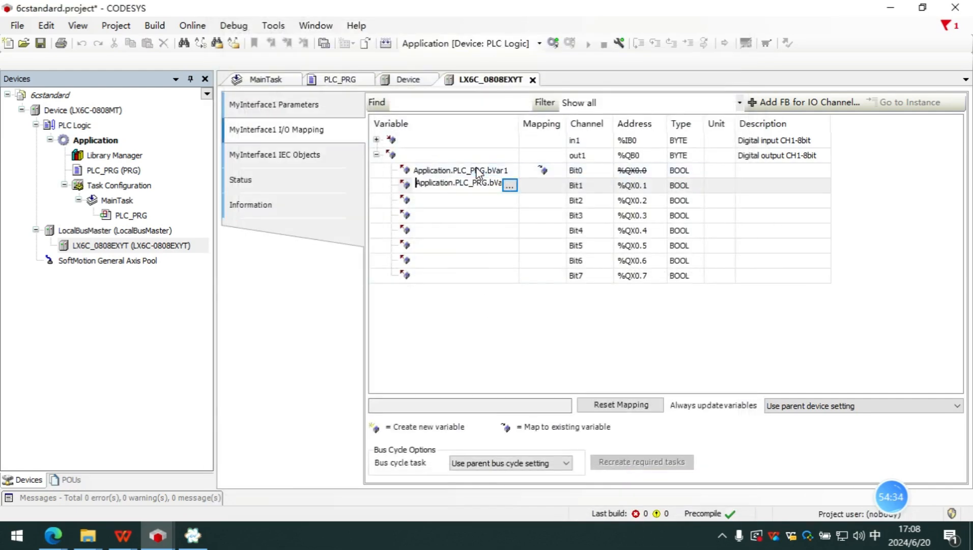
double_click(477, 203)
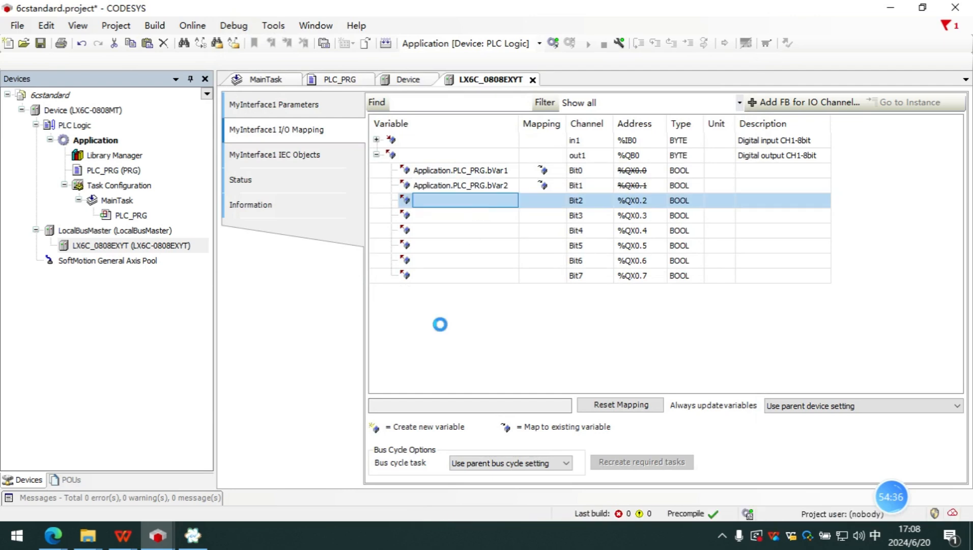
key(ctrl+s)
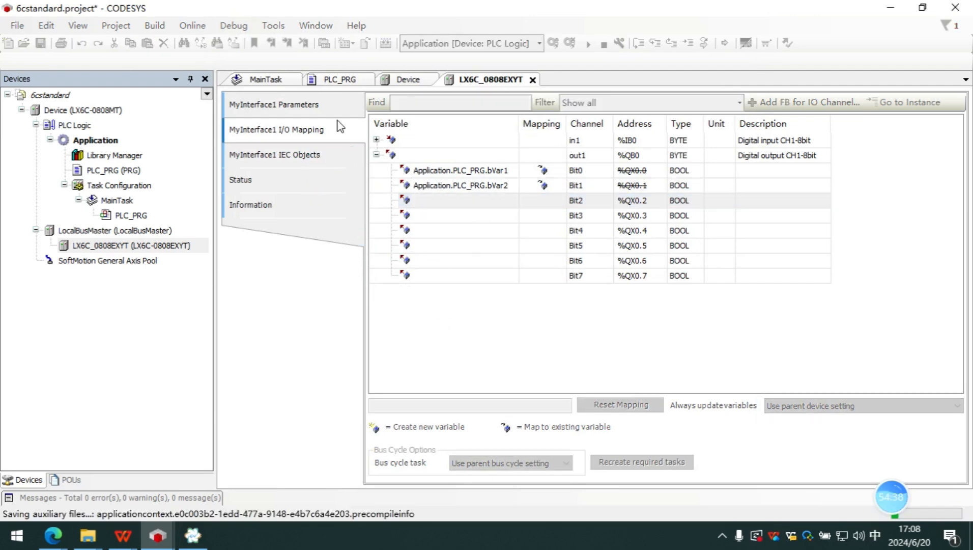
- Review the PLC_PRG declarations and code against the I/O mapping of the LX6C_0808EXYT module
click(337, 80)
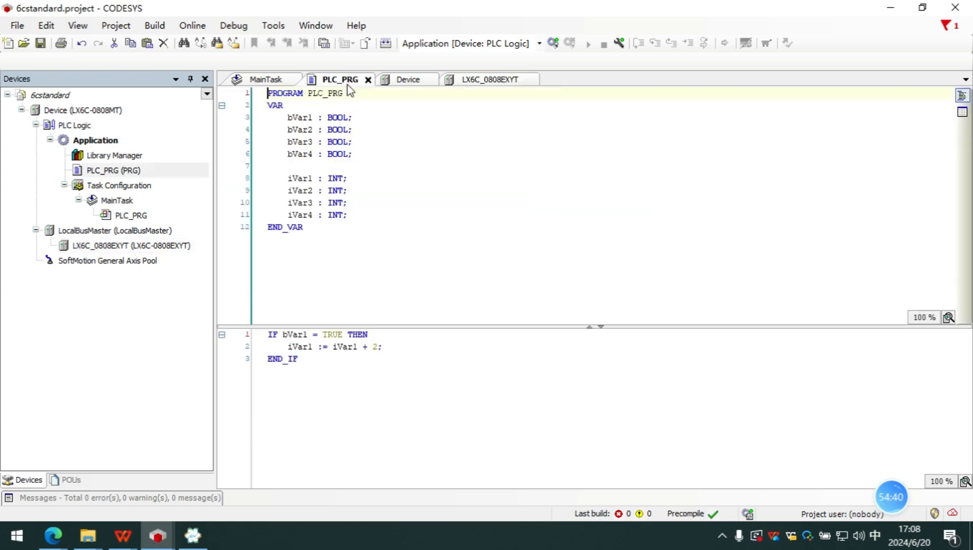
click(407, 348)
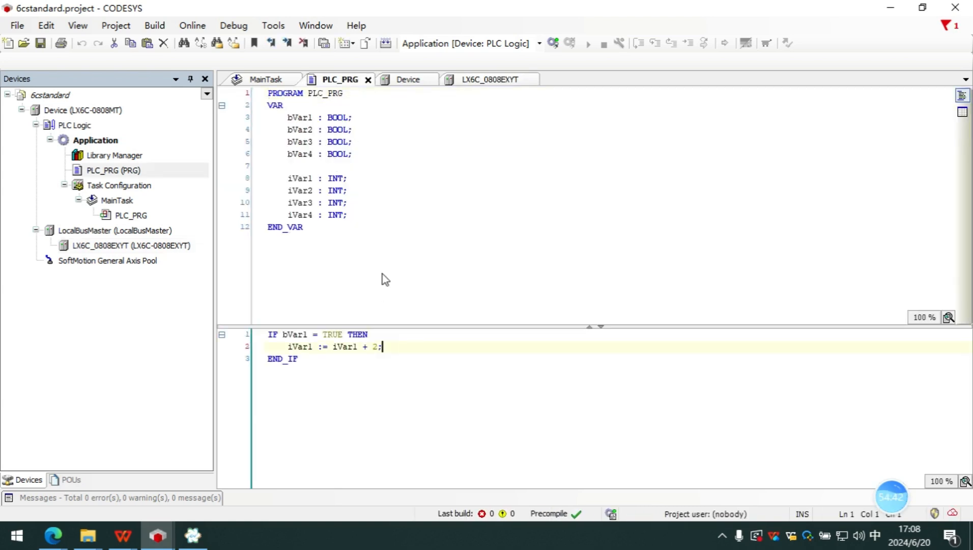
click(483, 83)
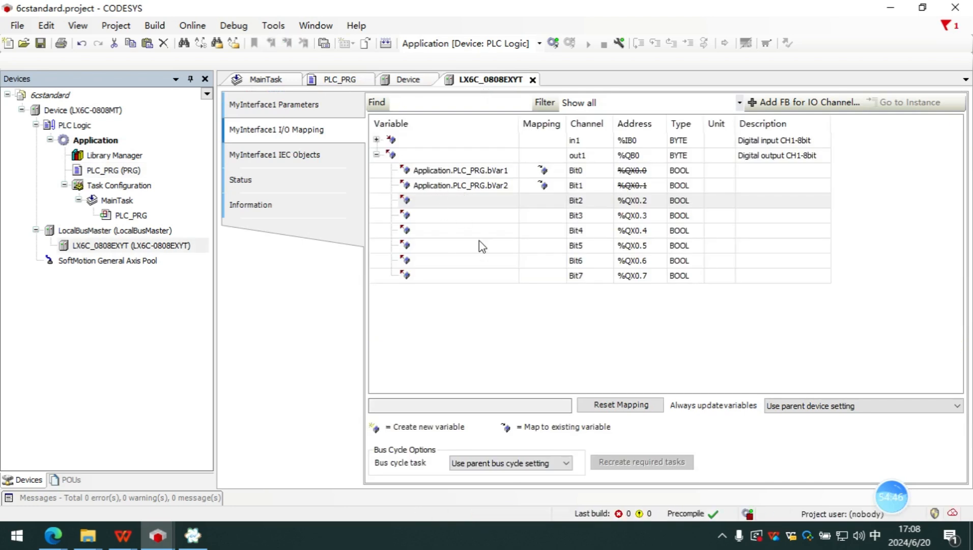
click(326, 77)
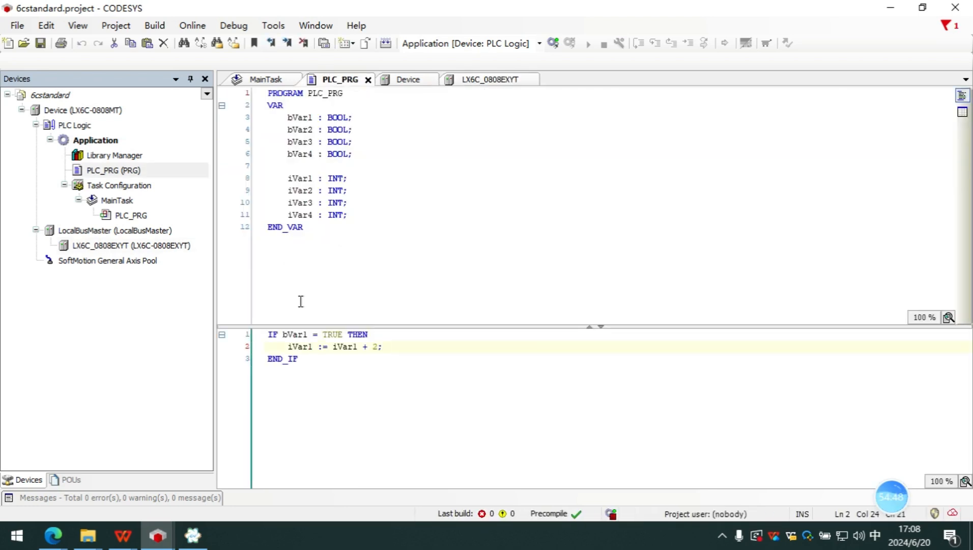
- Switch to the CODESYS.pptx presentation in WPS Office and run the slide show from slide 28 to the Adv Data Type section slide
click(56, 538)
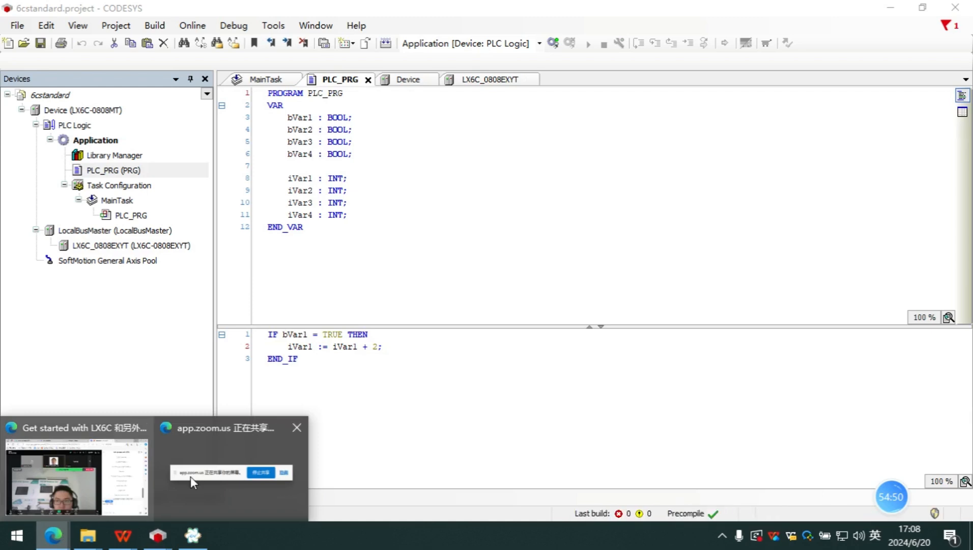
mouse_move(123, 535)
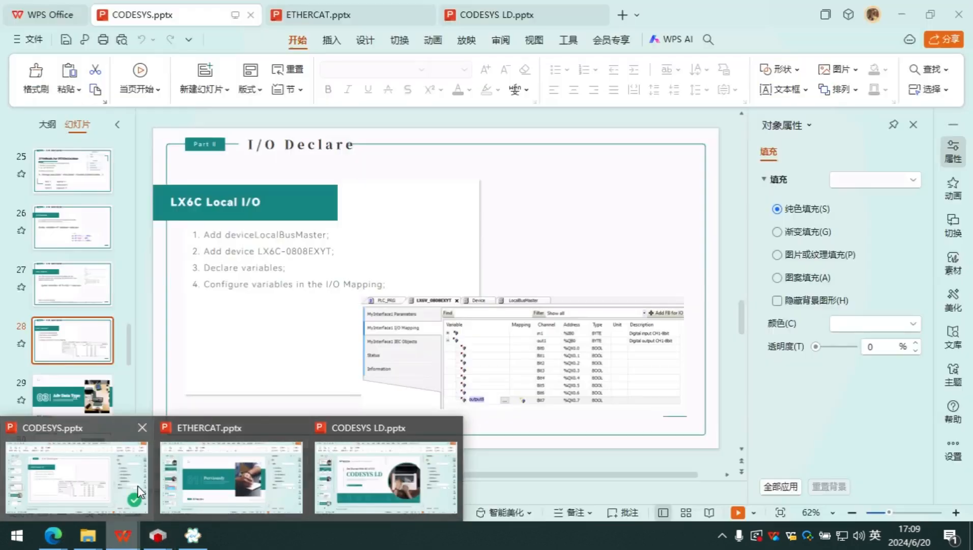
click(137, 485)
scroll(104, 384, down, 1)
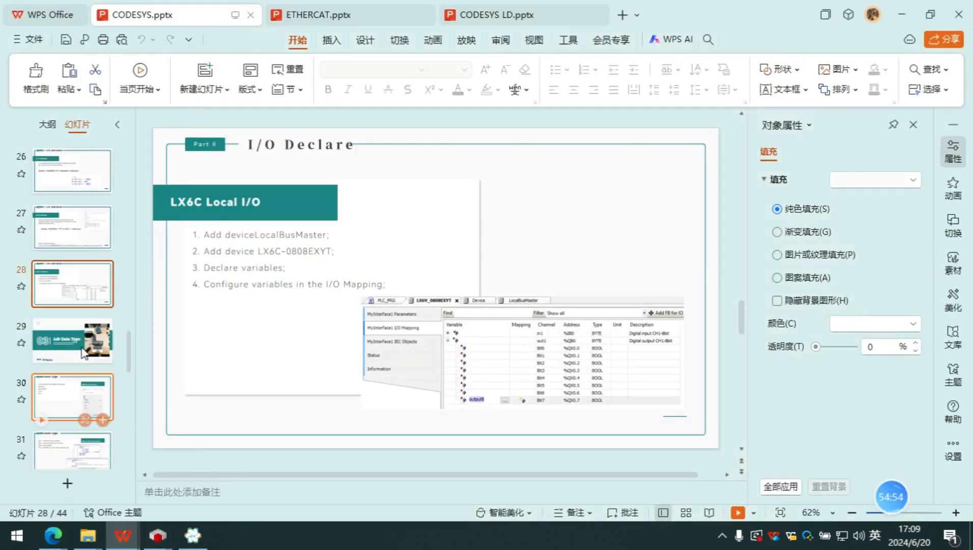
click(734, 514)
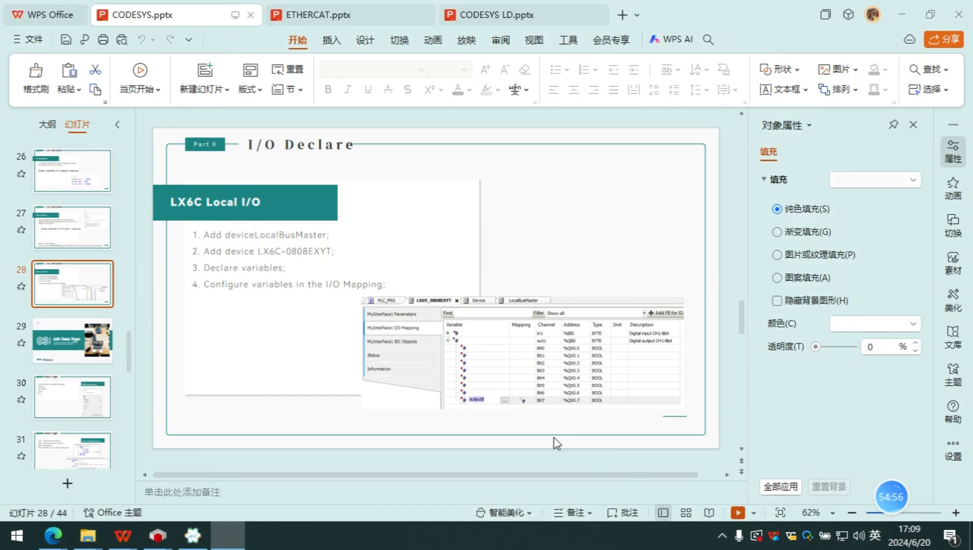
key(Right)
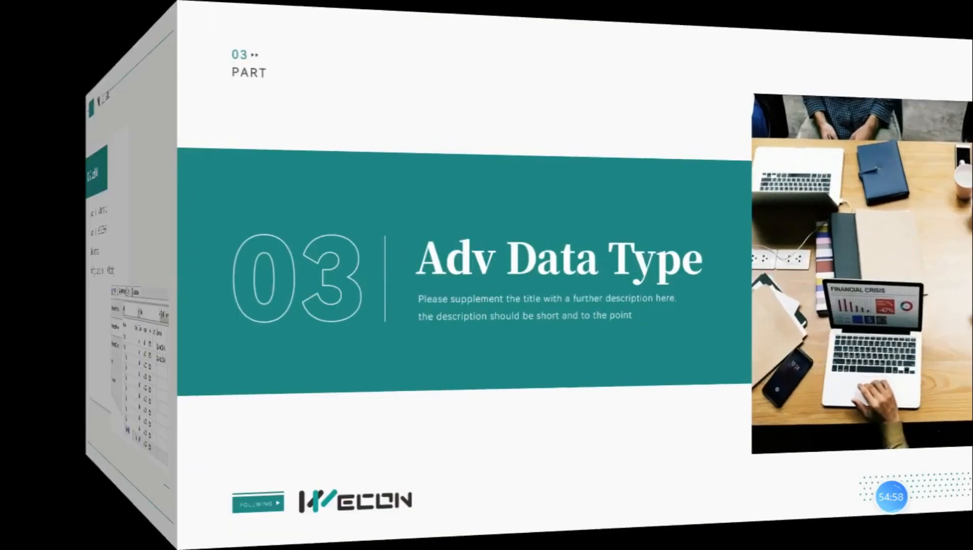